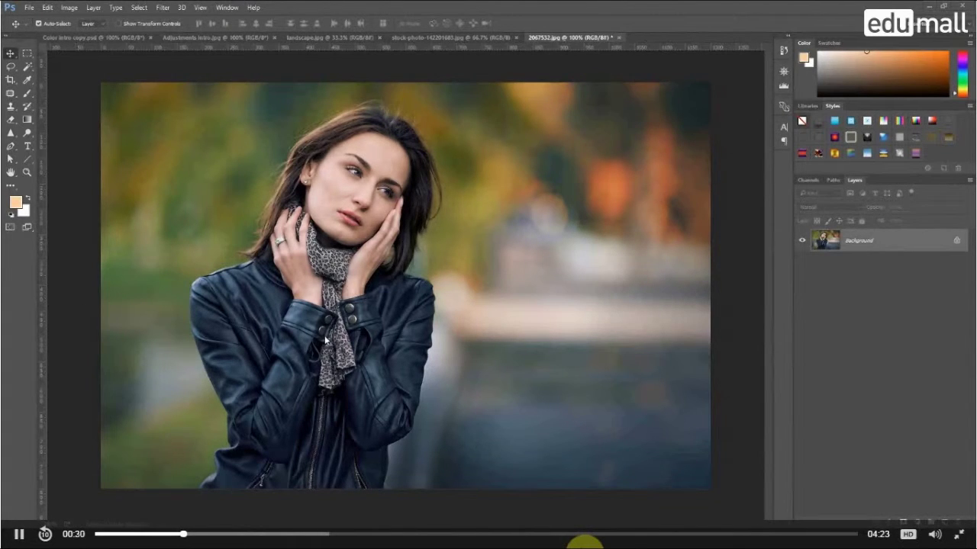
Try desaturating the portrait with a Hue/Saturation adjustment at Saturation -100
key(ctrl+u)
drag(587, 171, 539, 173)
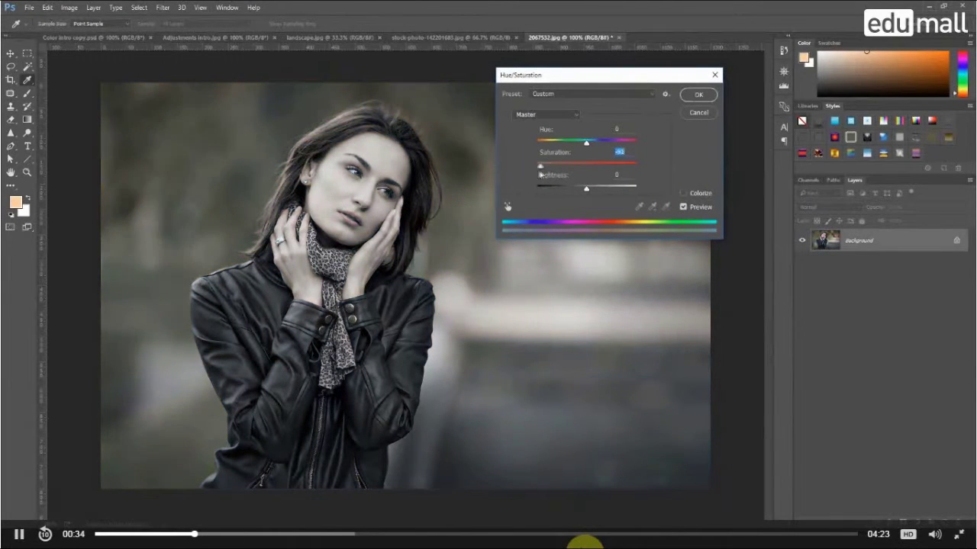
drag(578, 79, 590, 233)
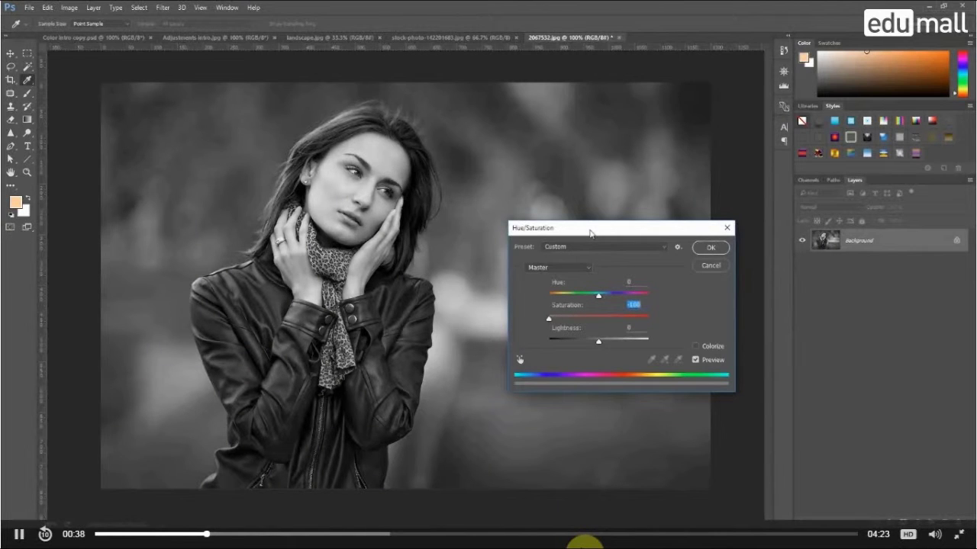
click(710, 265)
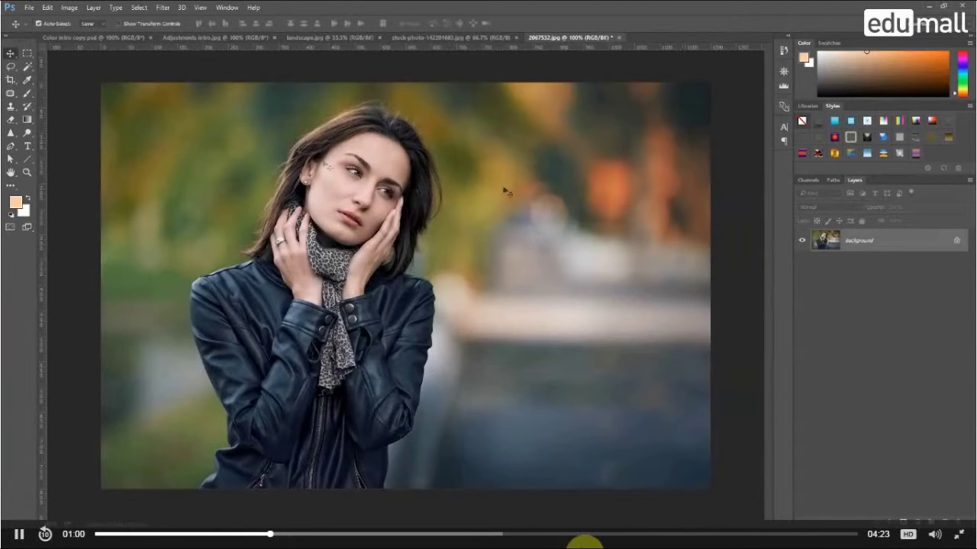
Try converting the portrait to Grayscale mode, discarding its color information
click(69, 8)
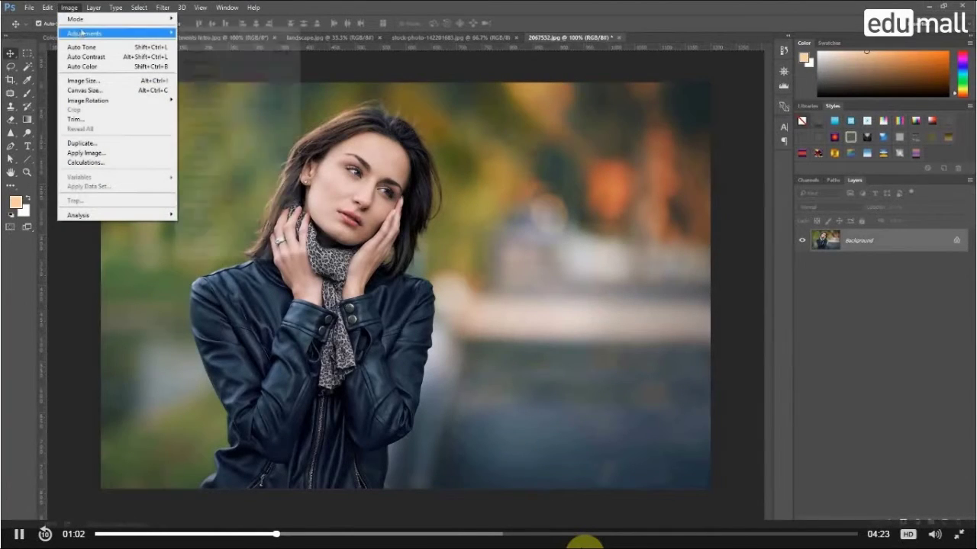
mouse_move(86, 21)
click(187, 29)
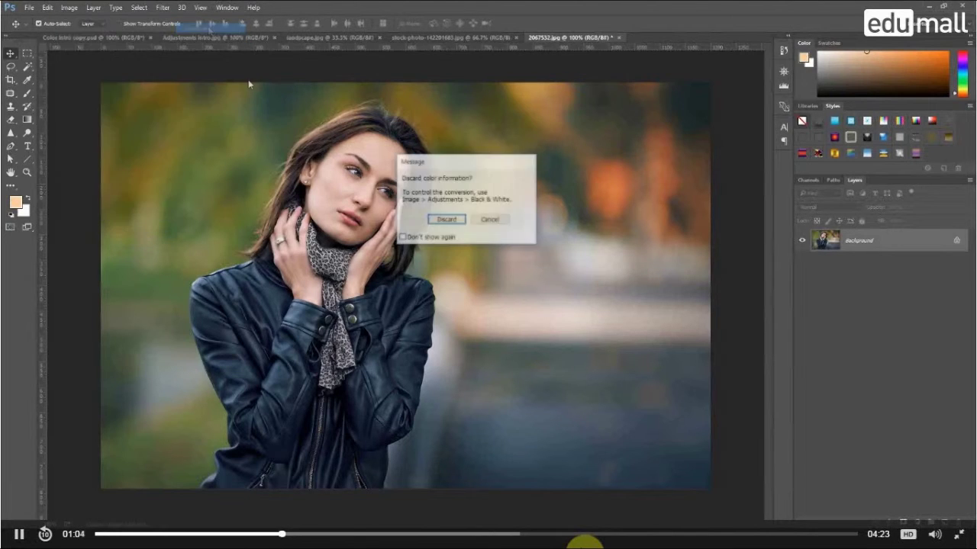
click(460, 220)
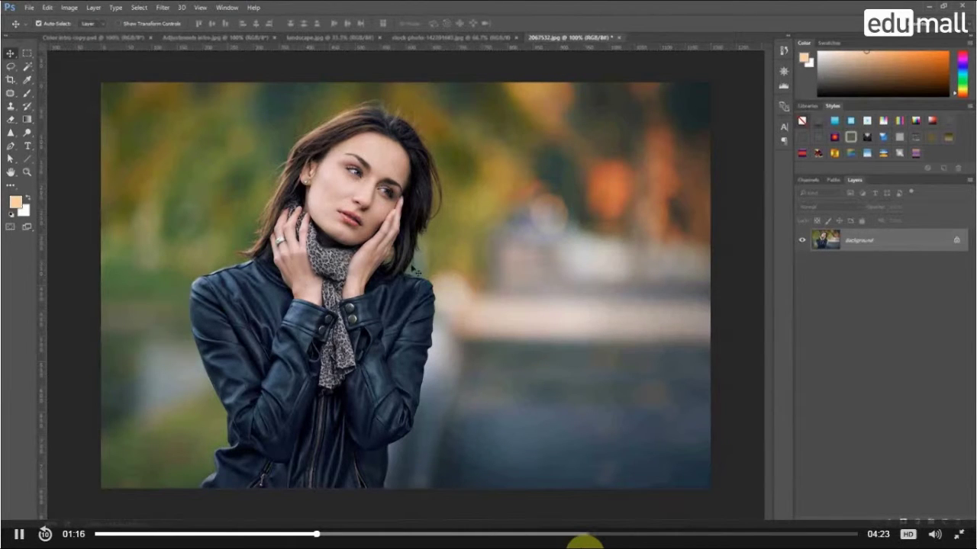
Start a Black & White adjustment on the portrait and compare its preview with the color original
click(69, 8)
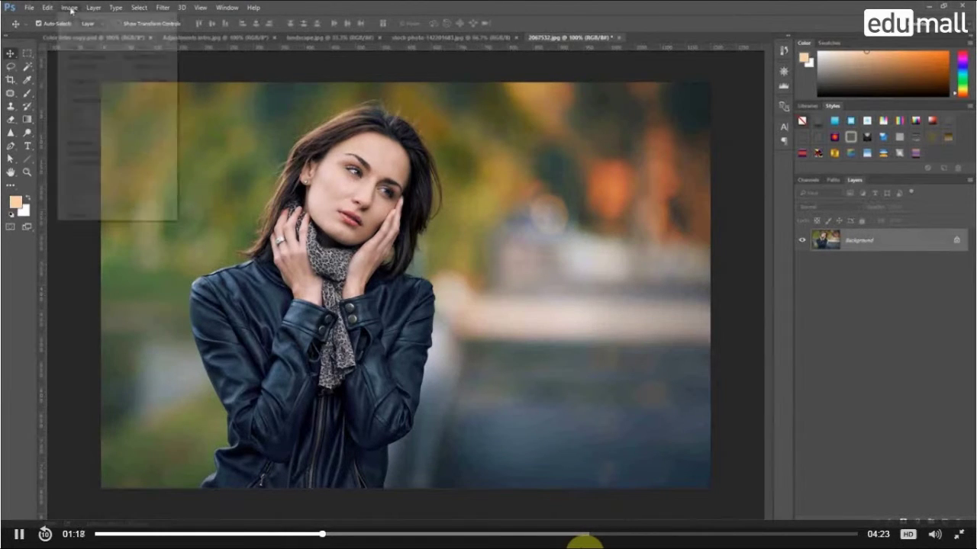
mouse_move(84, 36)
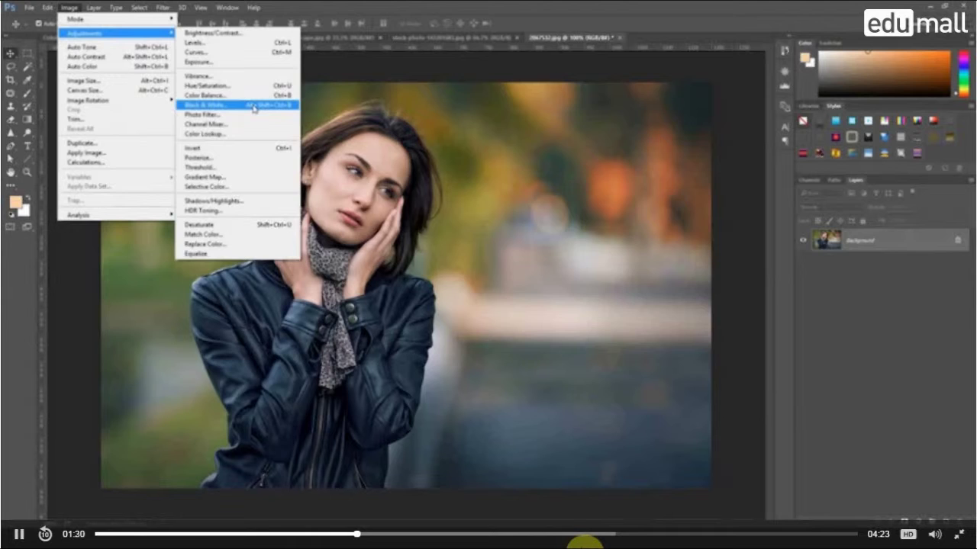
click(254, 107)
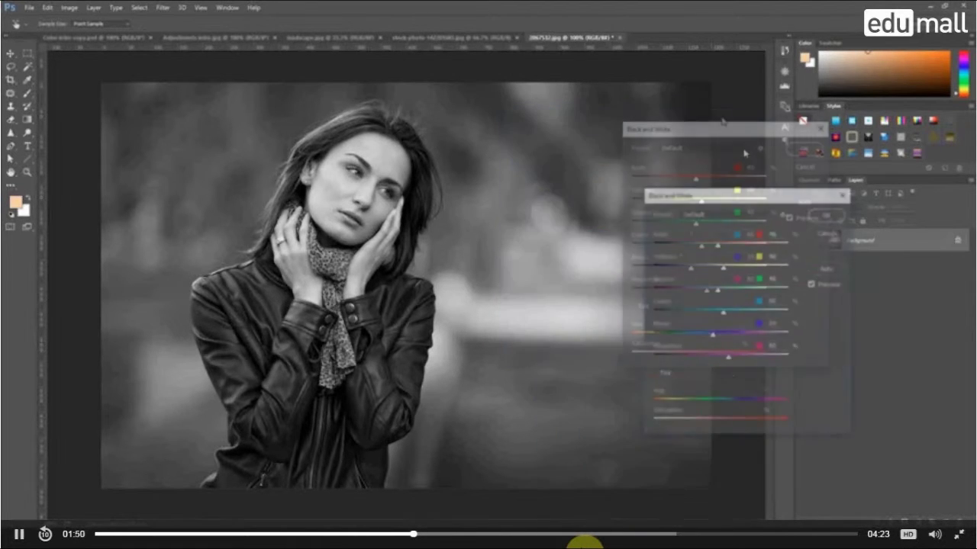
drag(675, 132, 637, 116)
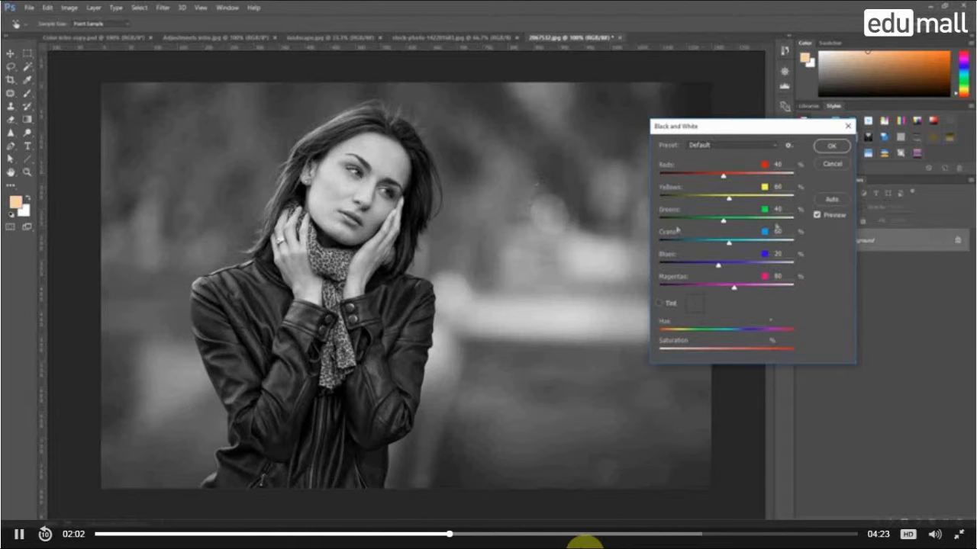
click(818, 217)
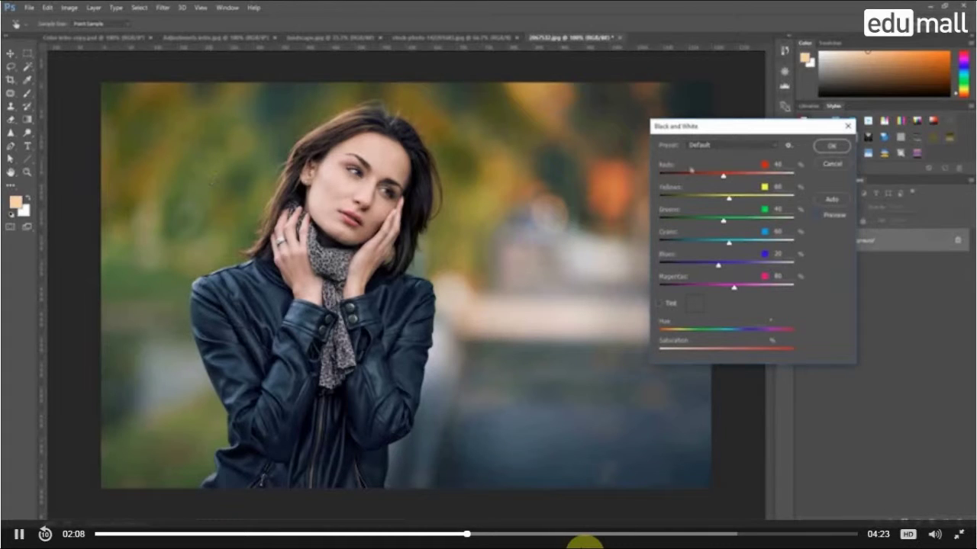
click(817, 216)
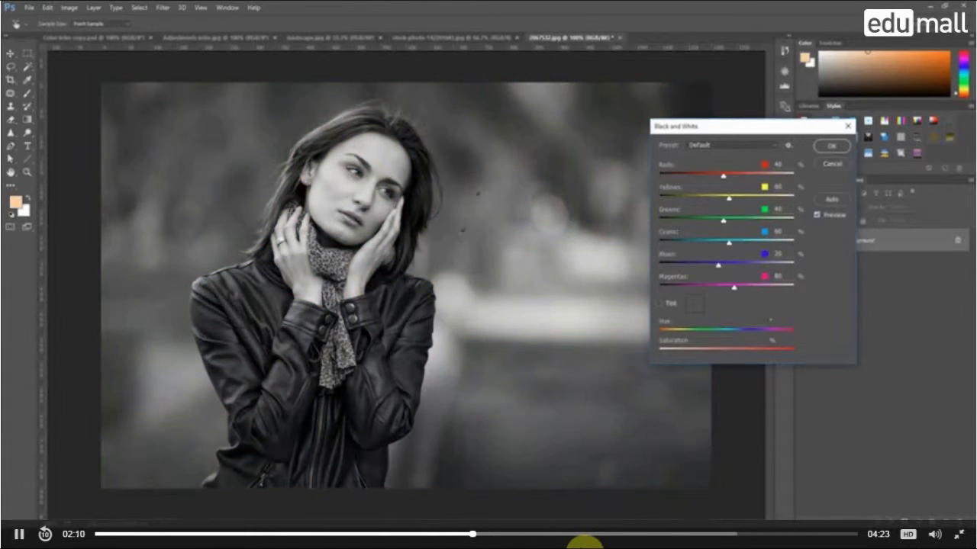
Set Yellows to 38% and Cyans to 40% in the Black & White adjustment, checking against the color original
mouse_move(729, 201)
mouse_down()
mouse_move(719, 202)
mouse_move(738, 206)
mouse_move(714, 208)
mouse_up()
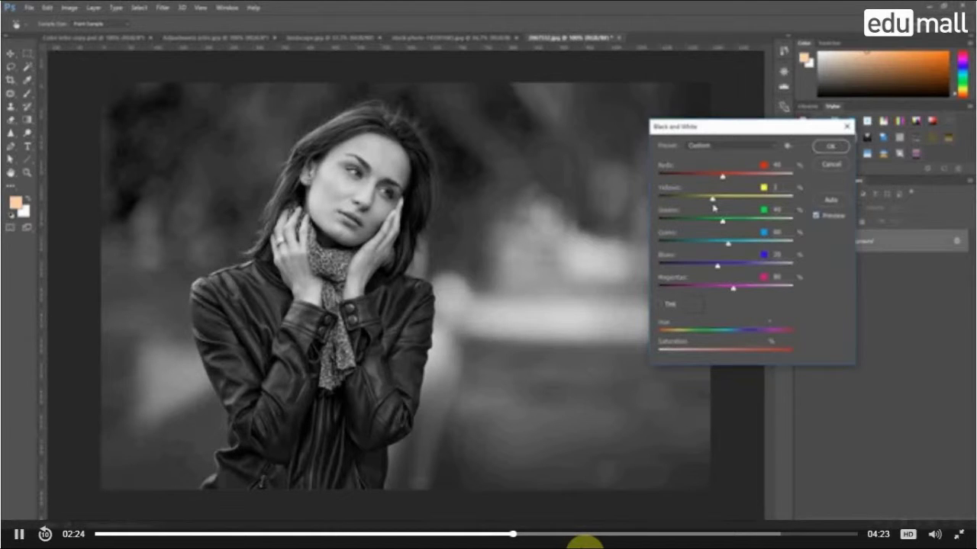
mouse_move(713, 207)
mouse_down()
mouse_move(740, 206)
mouse_move(713, 208)
mouse_move(723, 211)
mouse_up()
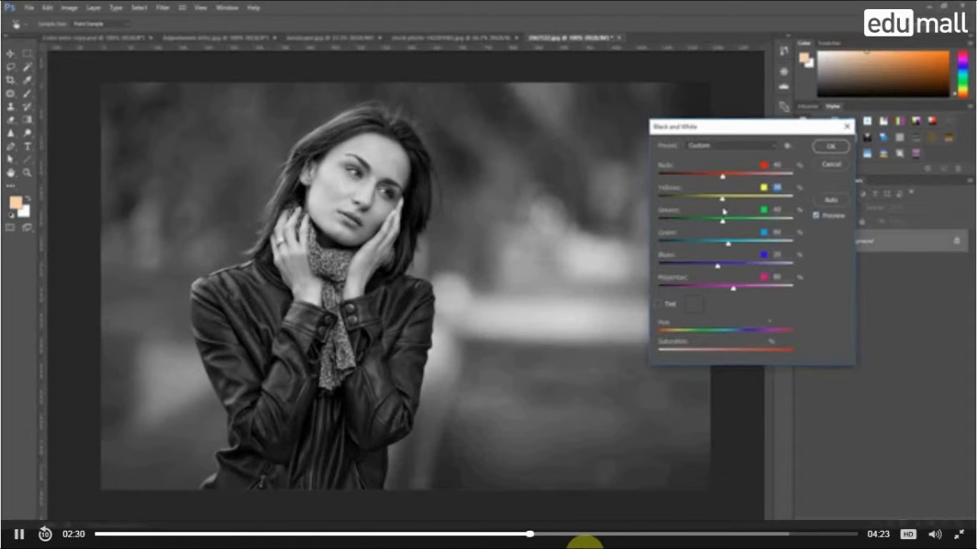
click(816, 216)
drag(744, 127, 807, 189)
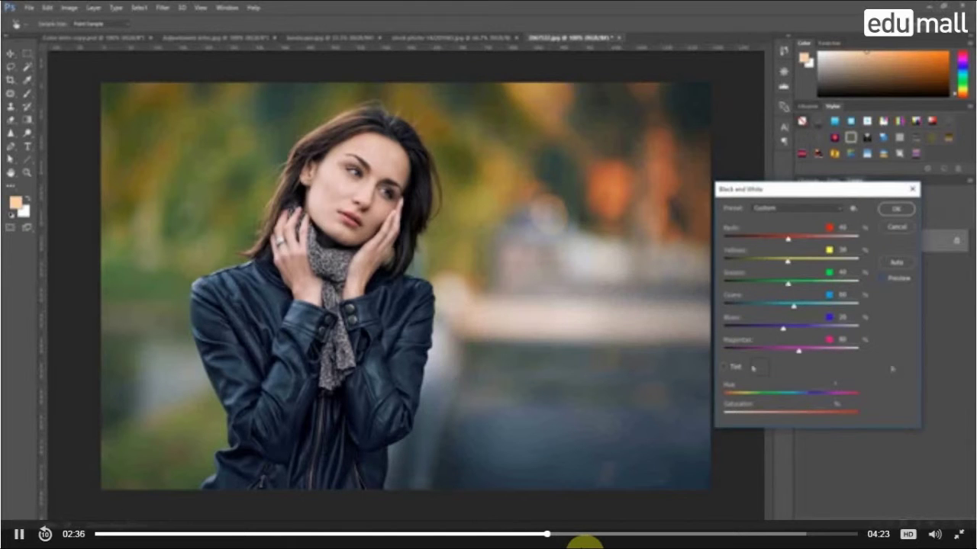
click(883, 279)
mouse_move(798, 309)
mouse_down()
mouse_move(775, 309)
mouse_move(789, 313)
mouse_up()
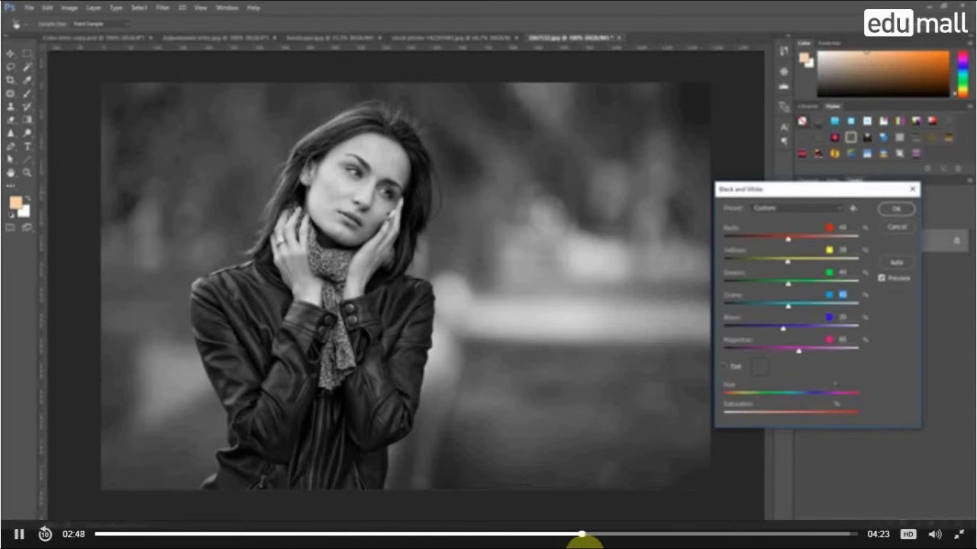
Compare the adjusted black and white preview with the color original, keeping the dialog clear of the subject
drag(785, 194, 595, 179)
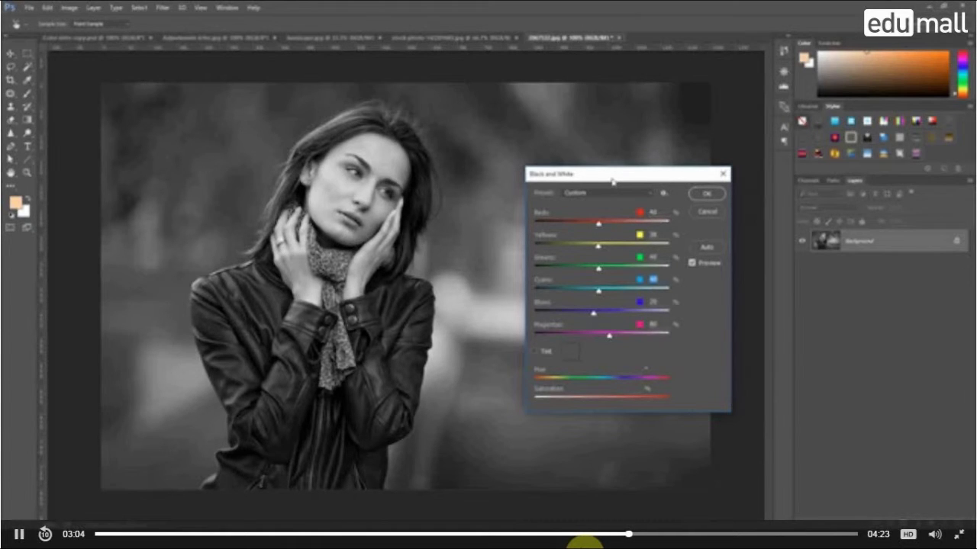
drag(612, 181, 661, 167)
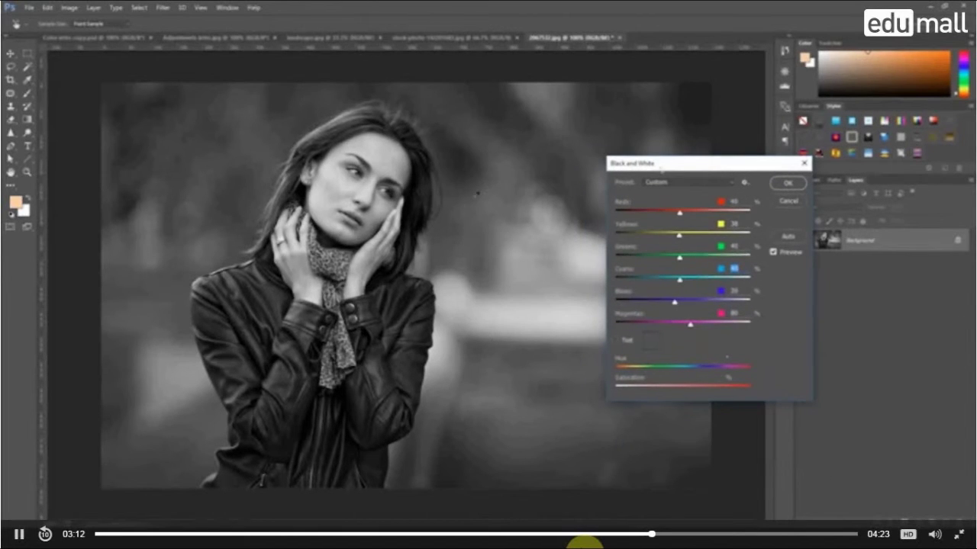
click(774, 253)
click(774, 252)
drag(660, 167, 748, 180)
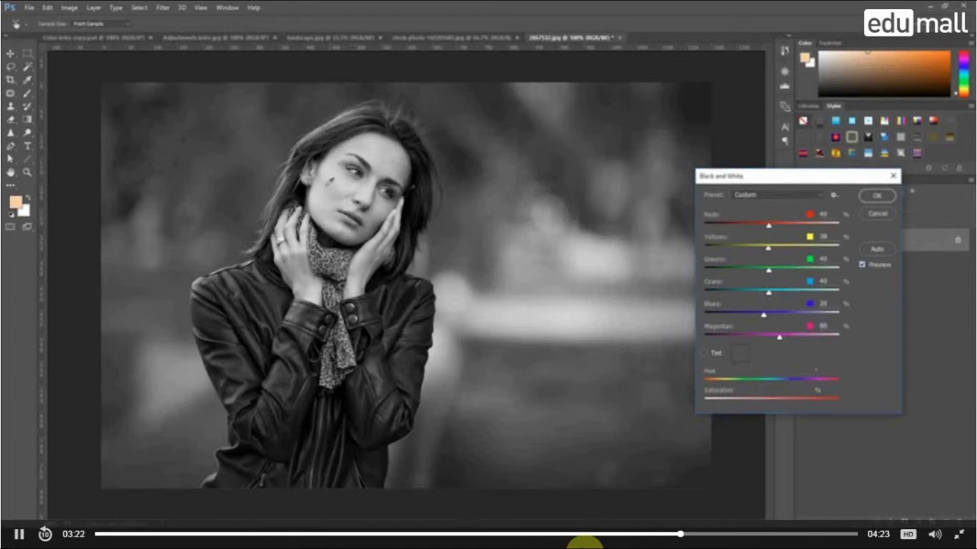
Adjust the tones directly on the face, background and jacket areas, setting Reds to 64%, Yellows to 124% and Cyans to 30%
click(331, 184)
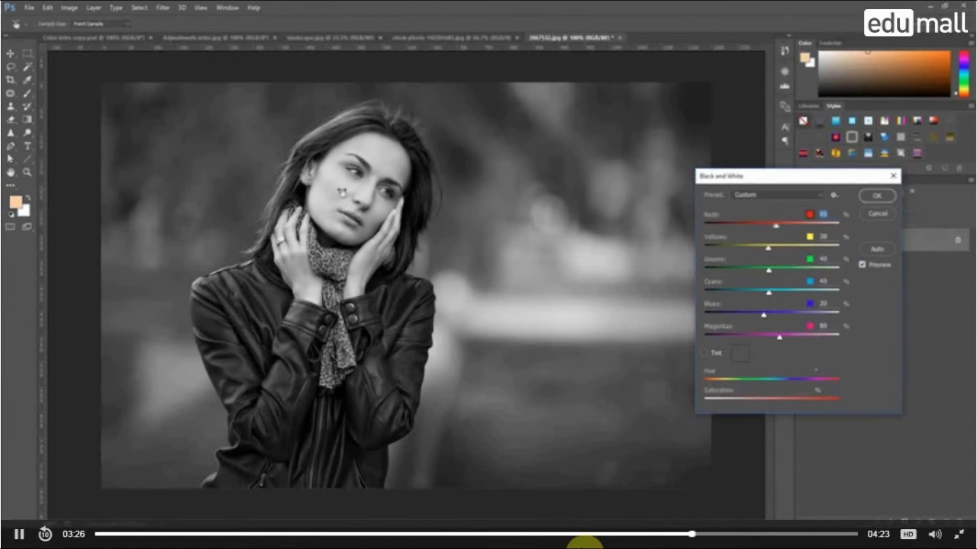
drag(330, 187, 396, 197)
drag(373, 197, 334, 198)
drag(251, 160, 268, 173)
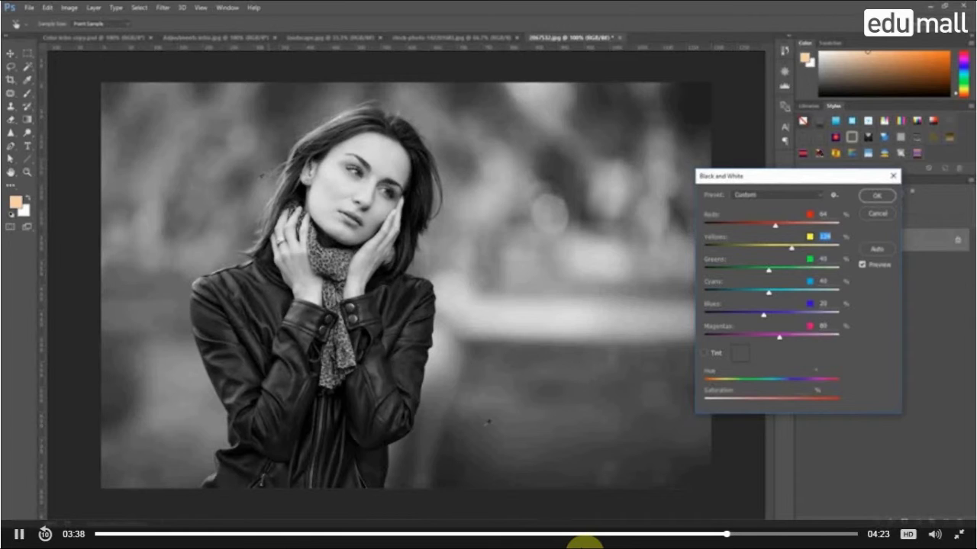
mouse_move(387, 365)
mouse_down()
mouse_move(361, 365)
mouse_move(378, 365)
mouse_up()
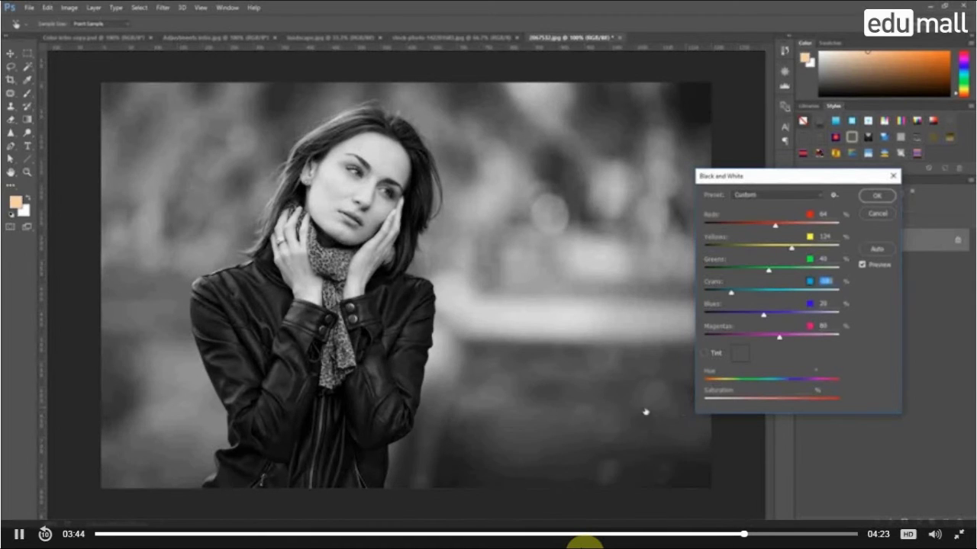
drag(645, 412, 700, 443)
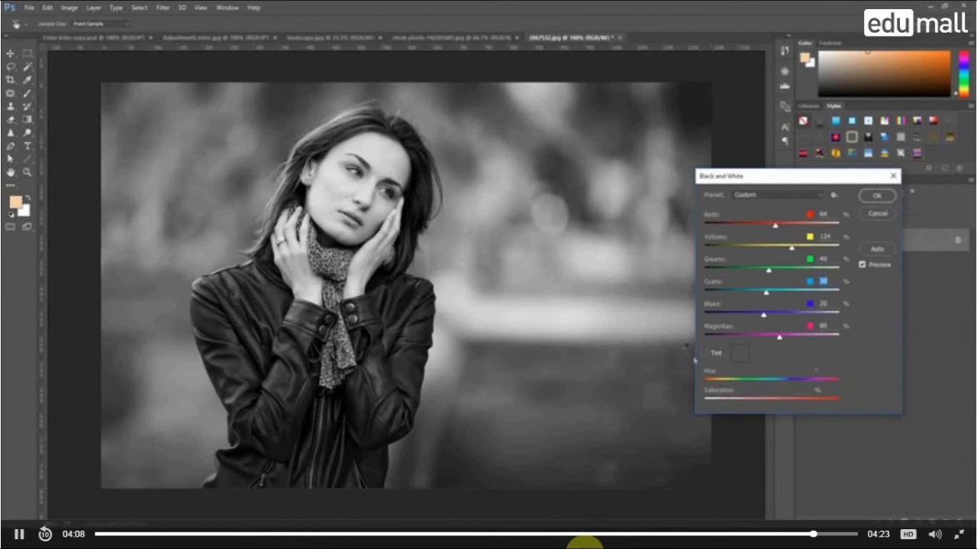
Check the final conversion against the color original and apply the Black & White adjustment
drag(794, 180, 629, 177)
click(694, 261)
click(694, 261)
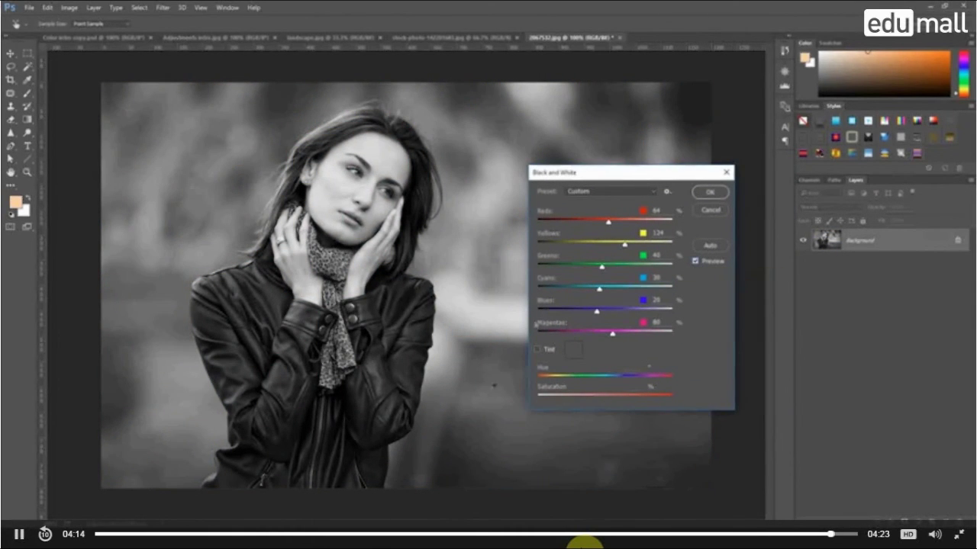
click(702, 194)
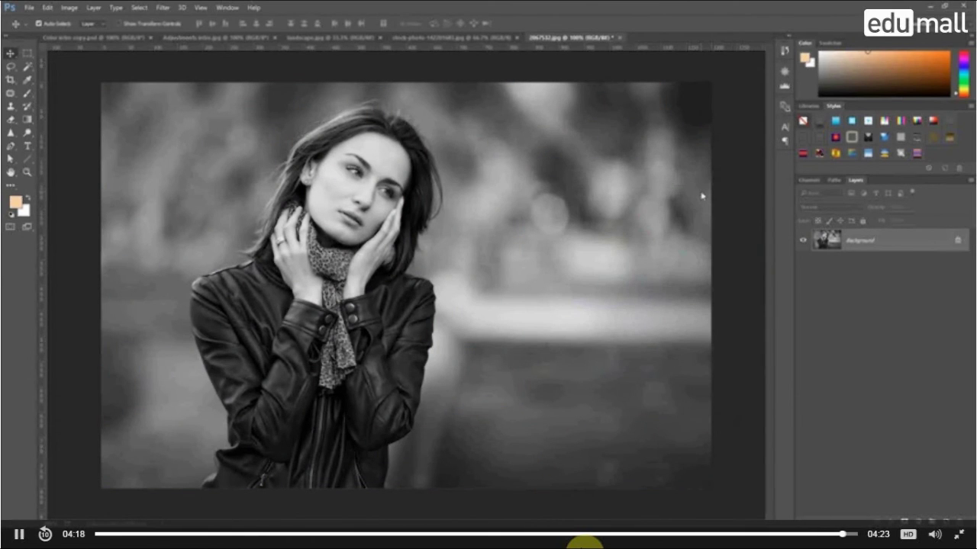